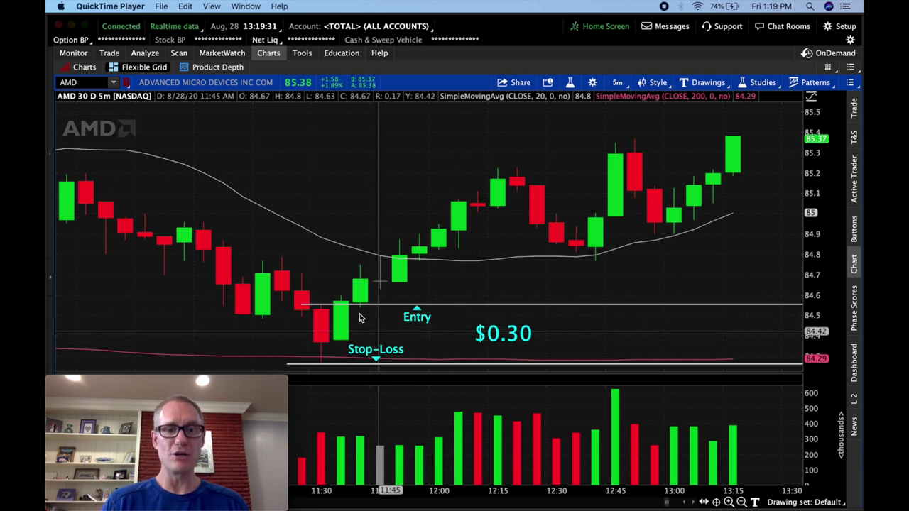
# Switch from the thinkorswim AMD chart to the AWW whiteboard in Chrome
pyautogui.hscroll(-2, 393, 351)
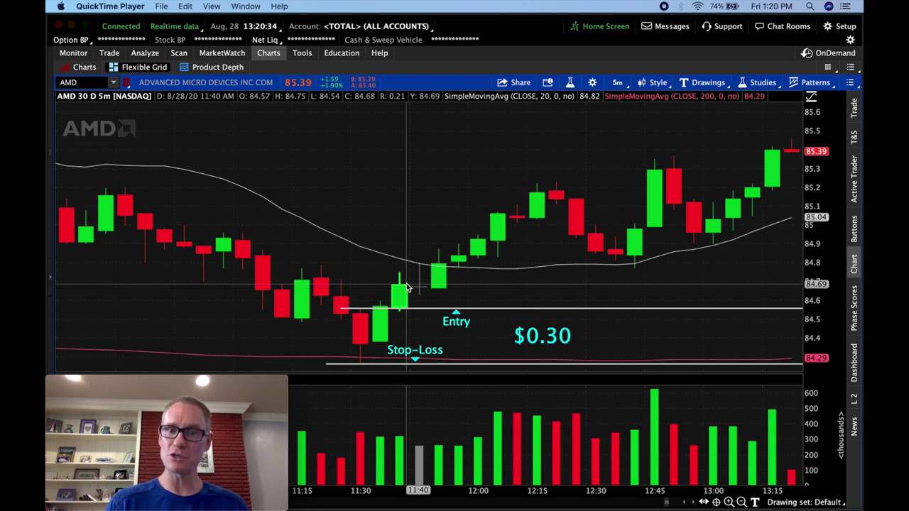
pyautogui.press('super+Tab')
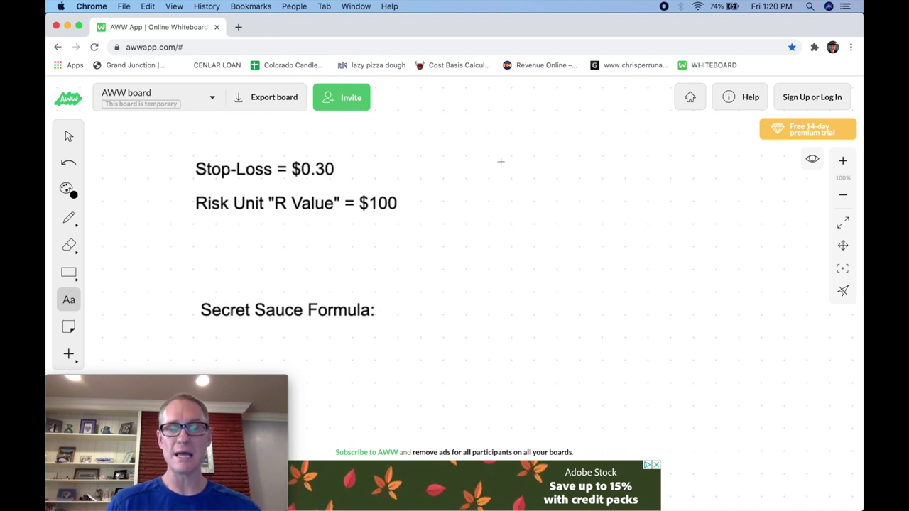
# Select the Stop-Loss/Risk Unit text box and highlight its $100 risk value
pyautogui.click(257, 163)
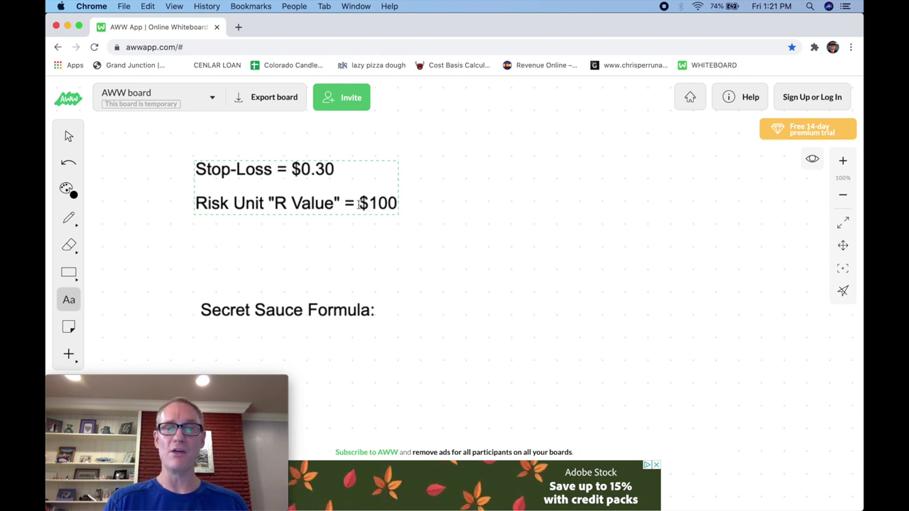
pyautogui.click(358, 203)
pyautogui.moveTo(359, 204); pyautogui.dragTo(396, 204)
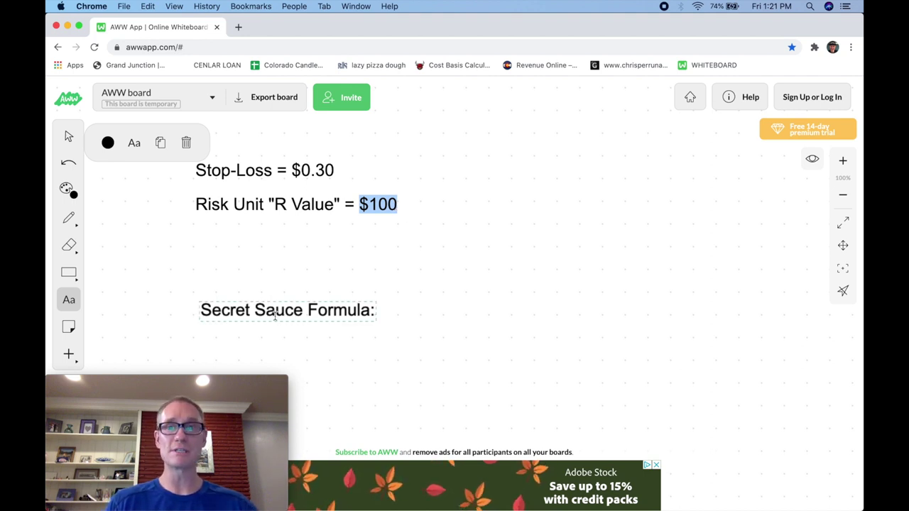
# Append '$100 / $0.30' to the Secret Sauce Formula line
pyautogui.click(372, 311)
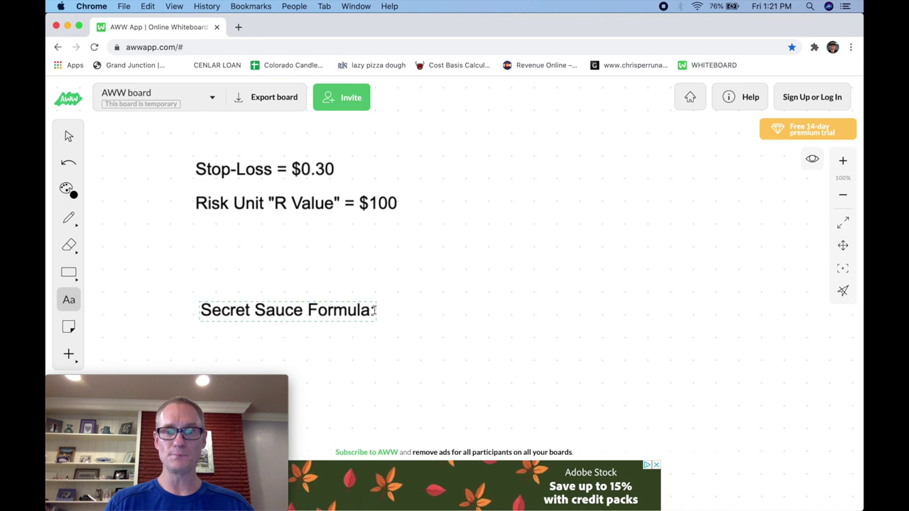
pyautogui.click(374, 311)
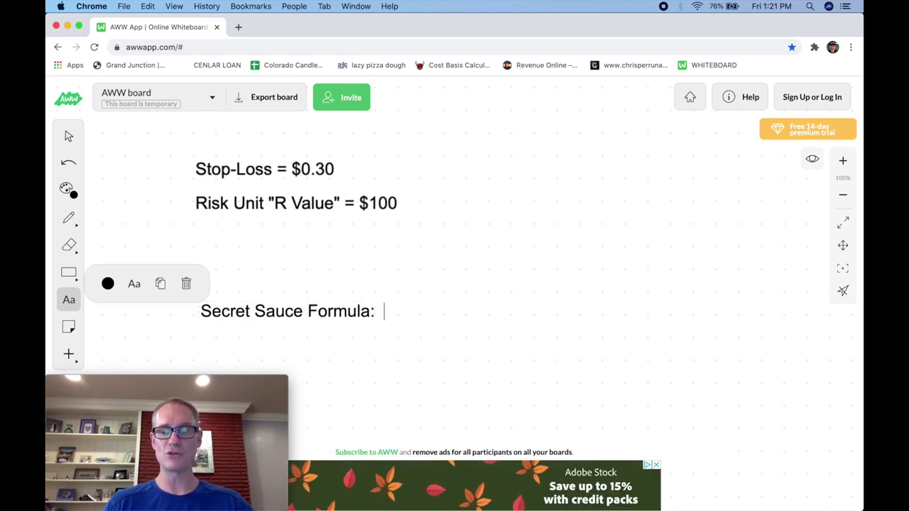
pyautogui.write('$')
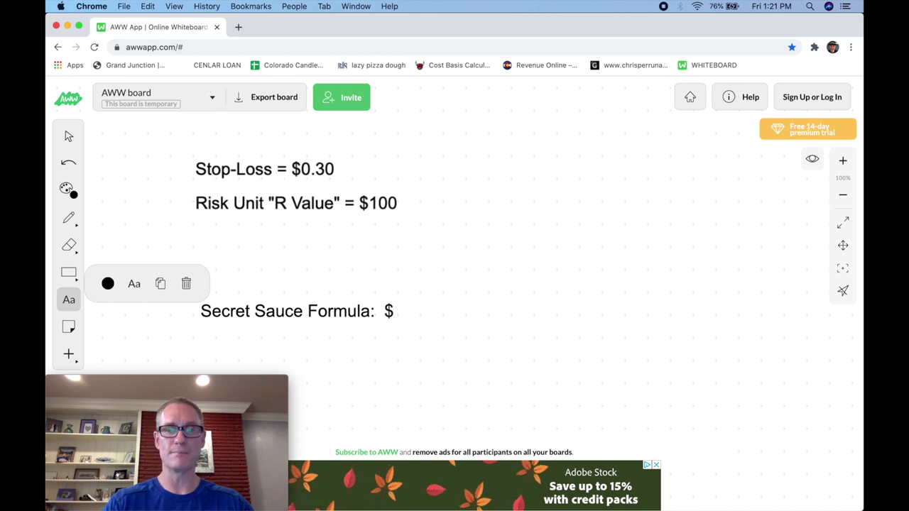
pyautogui.write('100')
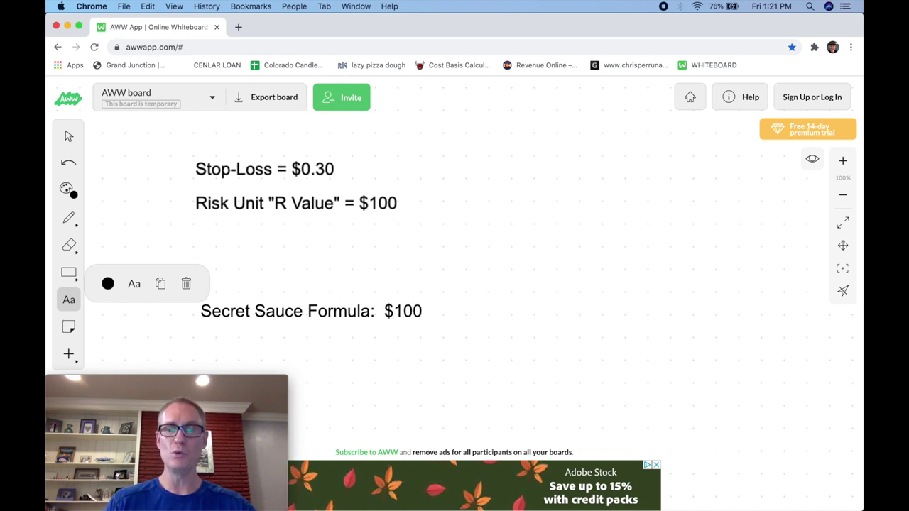
pyautogui.write(' /')
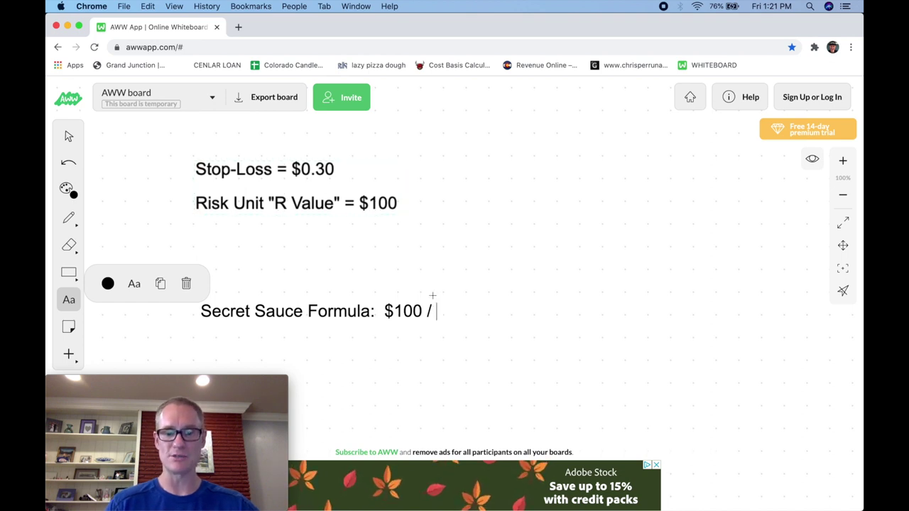
pyautogui.write('$0.')
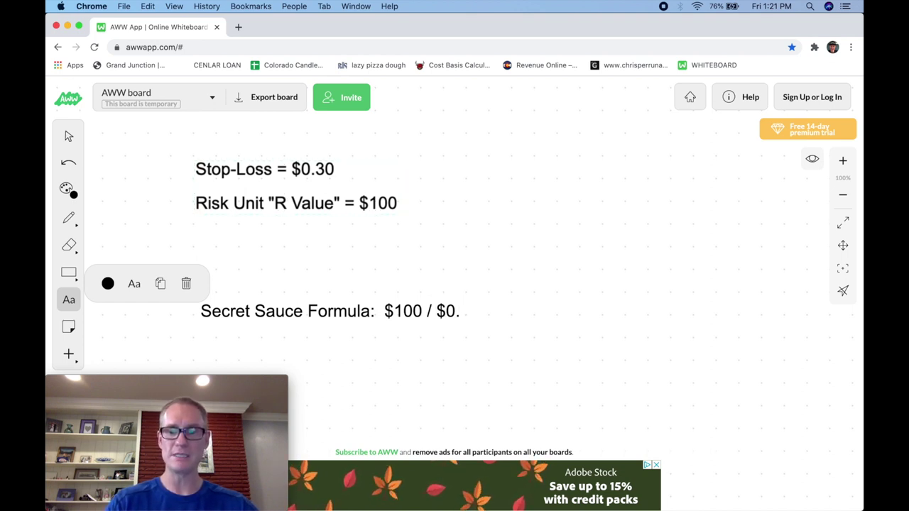
pyautogui.write('30')
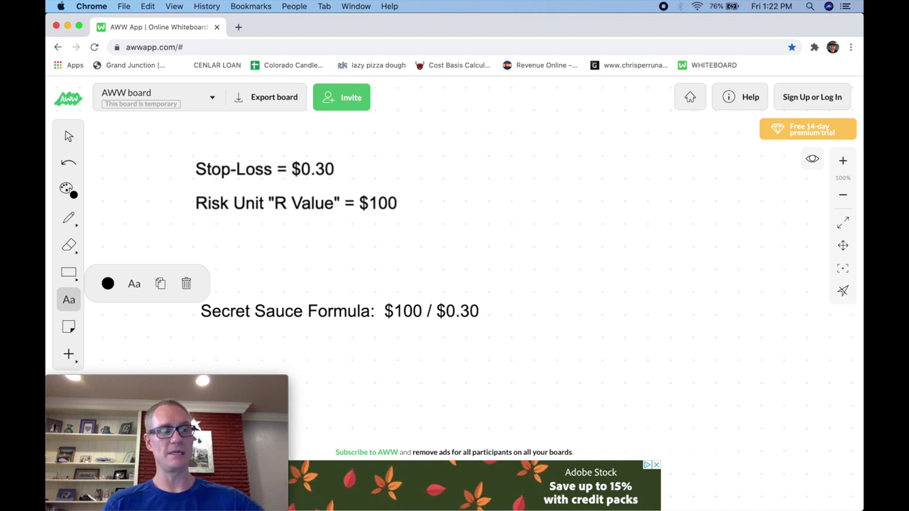
pyautogui.click(239, 27)
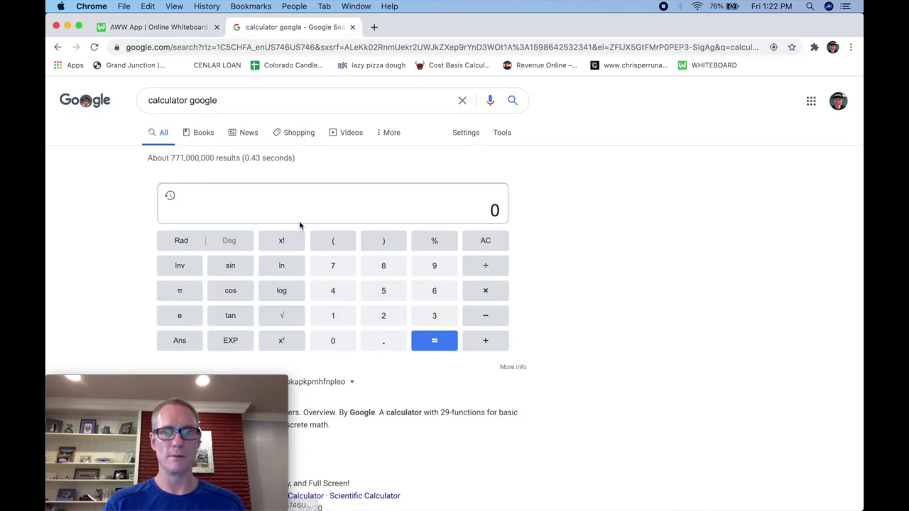
# Compute 100 ÷ .30 on Google's calculator, then enter 333 and select it
pyautogui.click(347, 320)
pyautogui.doubleClick(341, 340)
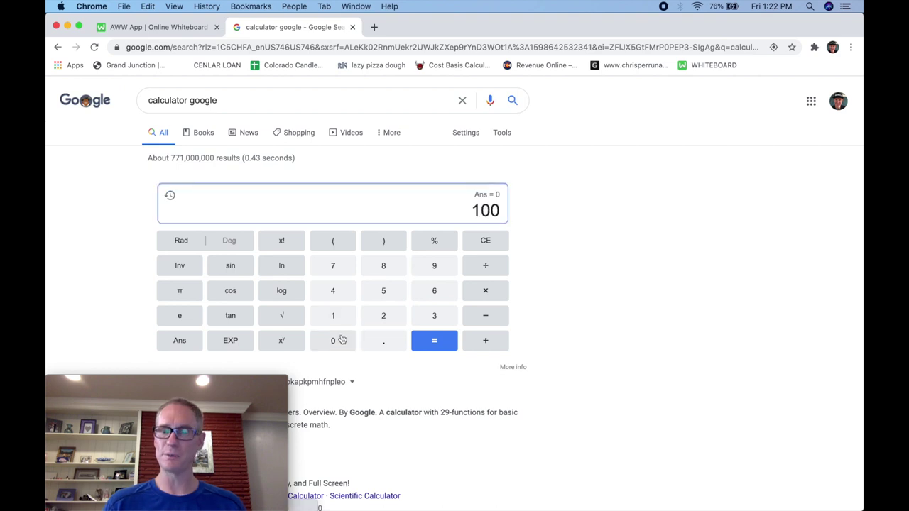
pyautogui.click(490, 270)
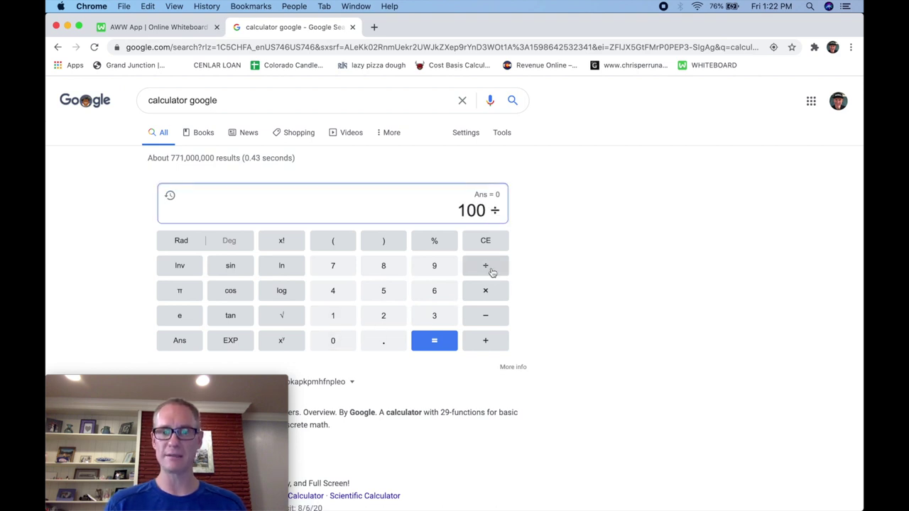
pyautogui.click(383, 341)
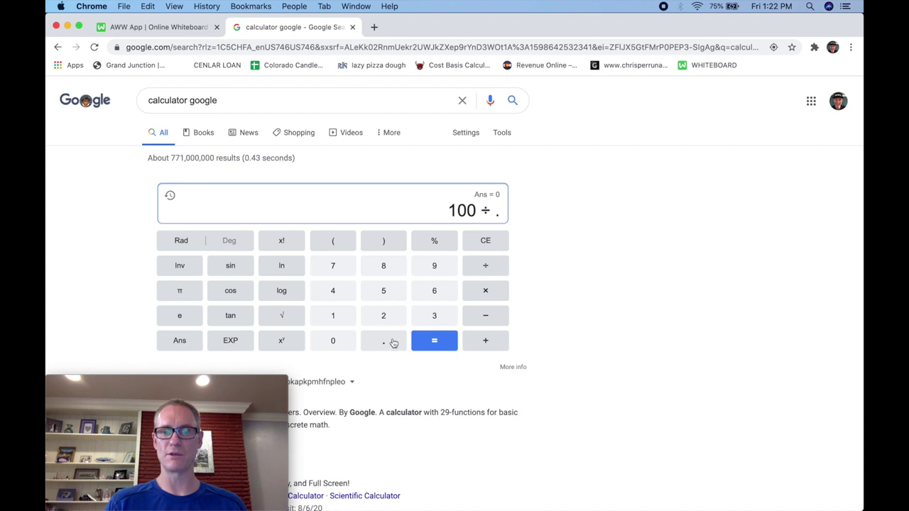
pyautogui.click(426, 323)
pyautogui.click(344, 344)
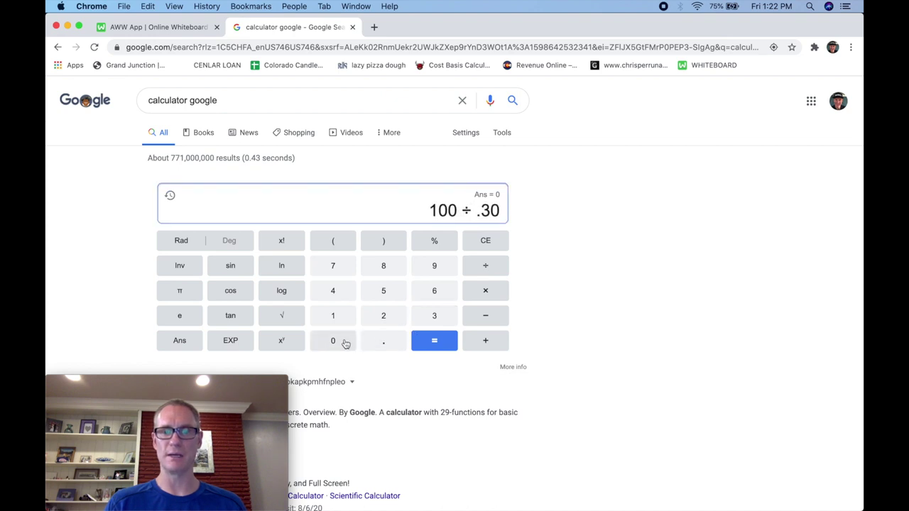
pyautogui.click(436, 346)
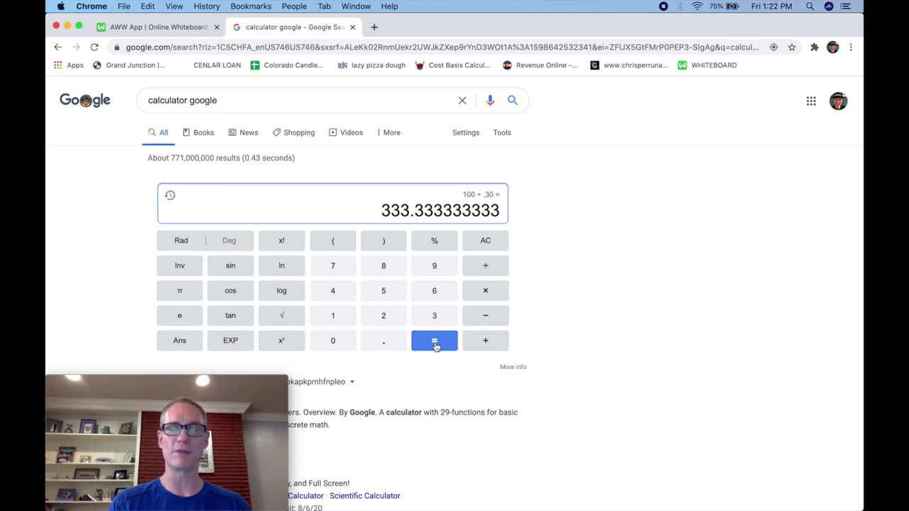
pyautogui.write('333')
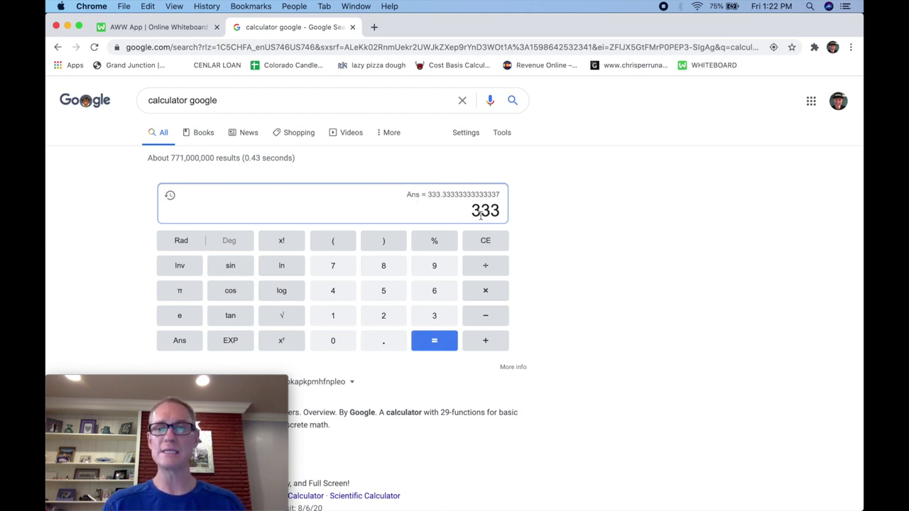
pyautogui.moveTo(470, 209); pyautogui.dragTo(503, 209)
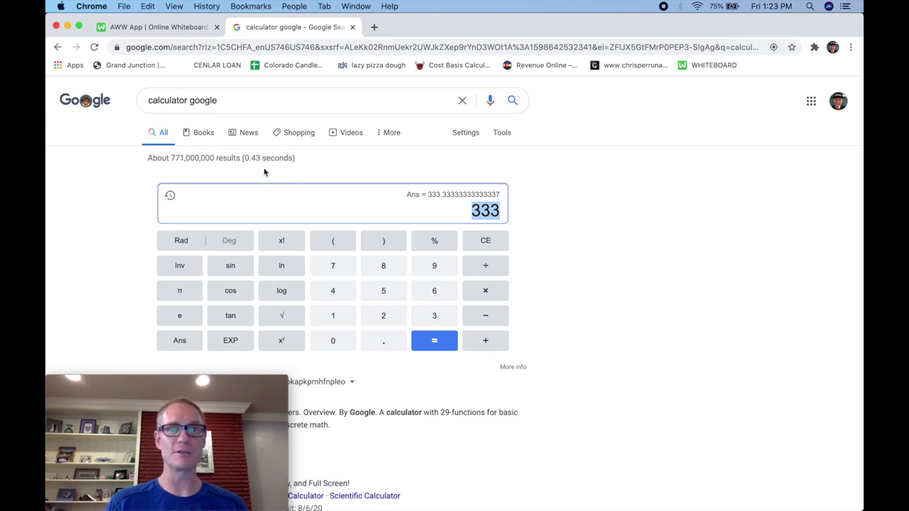
# Finish the whiteboard formula with '= Buy 333 shares of AMD' and highlight $0.30
pyautogui.click(191, 29)
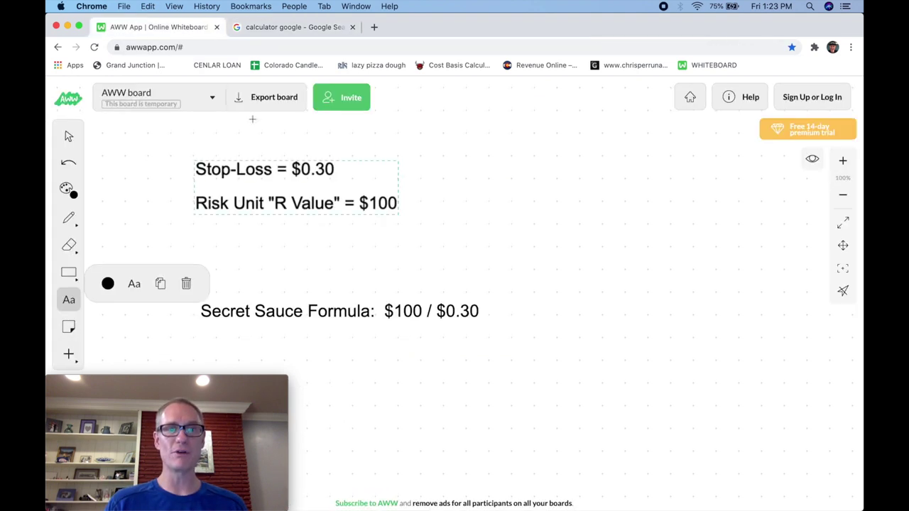
pyautogui.write(' =')
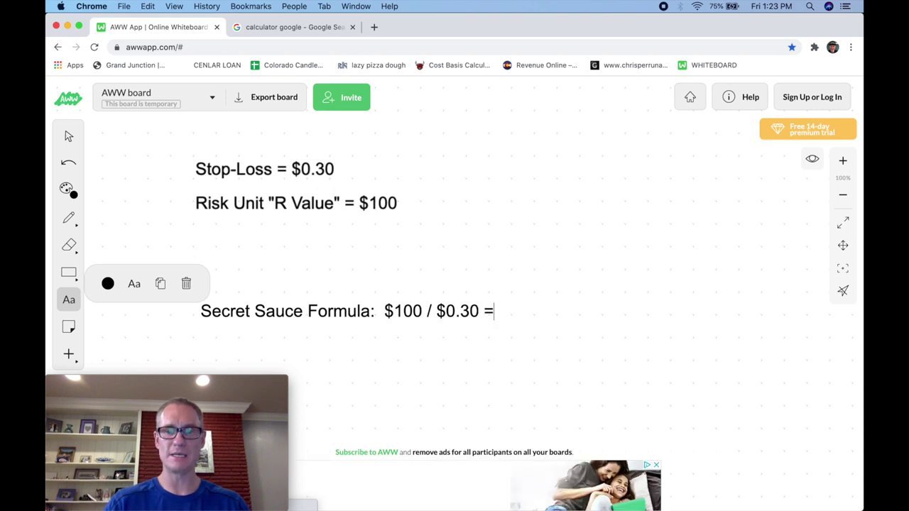
pyautogui.write(' Buy ')
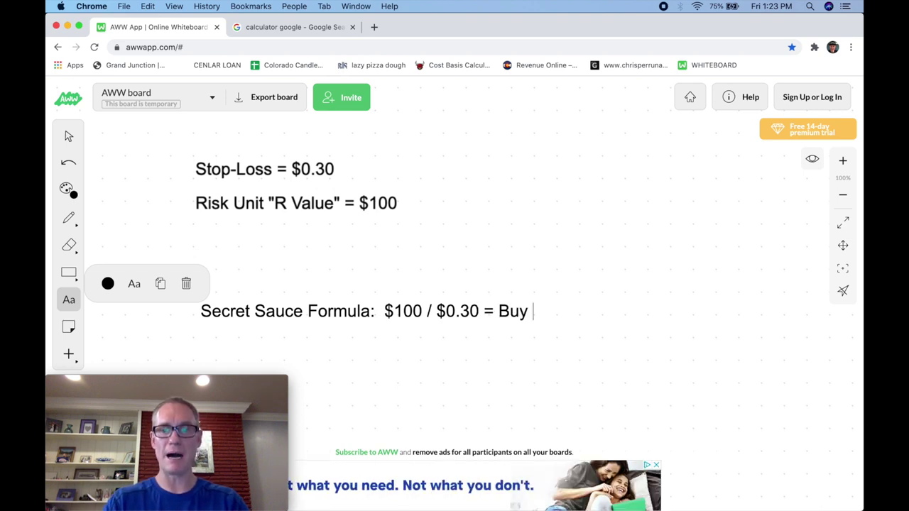
pyautogui.write('333 ')
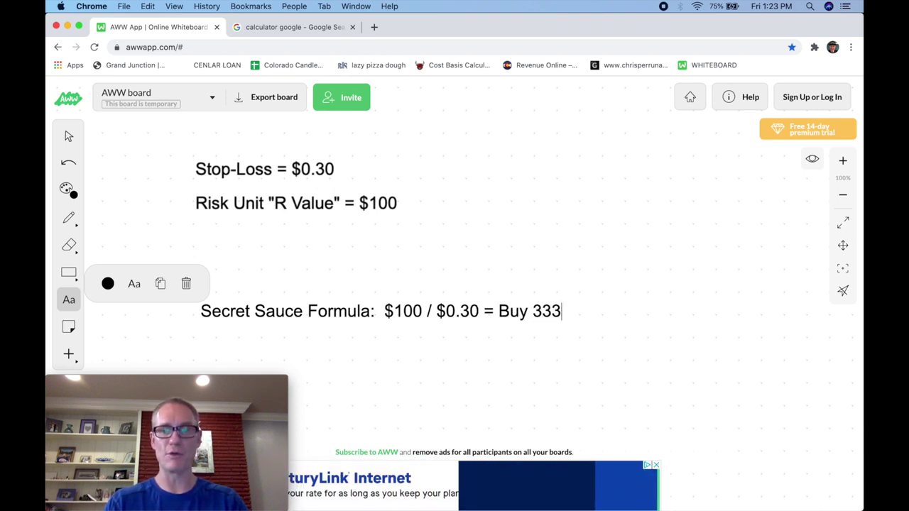
pyautogui.write('shares of AMD')
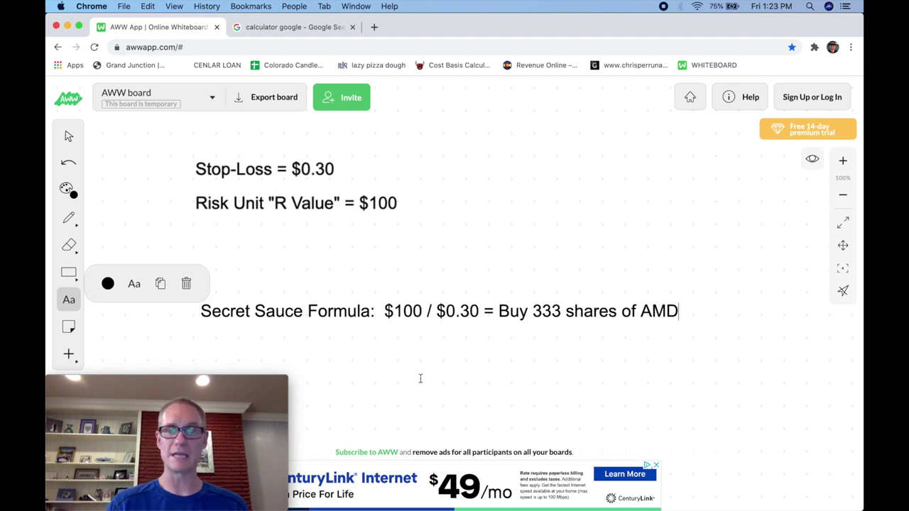
pyautogui.moveTo(436, 311); pyautogui.dragTo(482, 310)
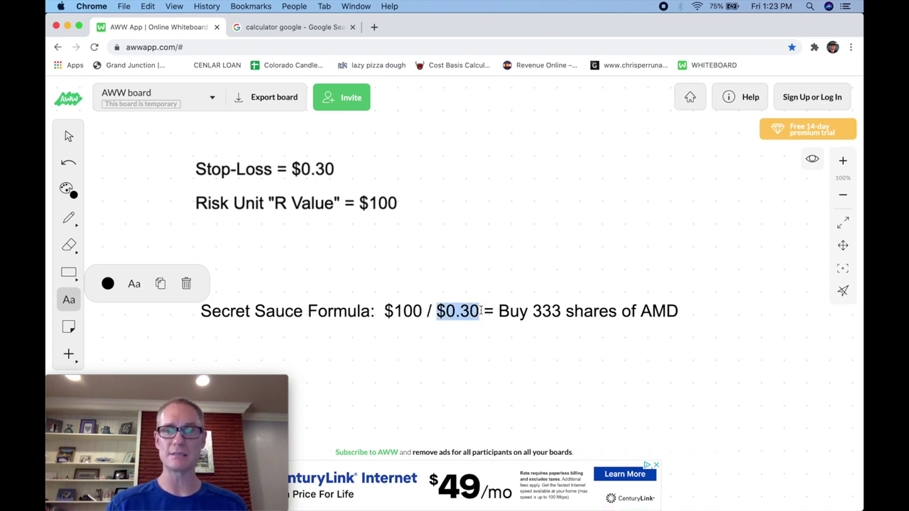
pyautogui.hotkey('ctrl', 'Up')
pyautogui.click(320, 168)
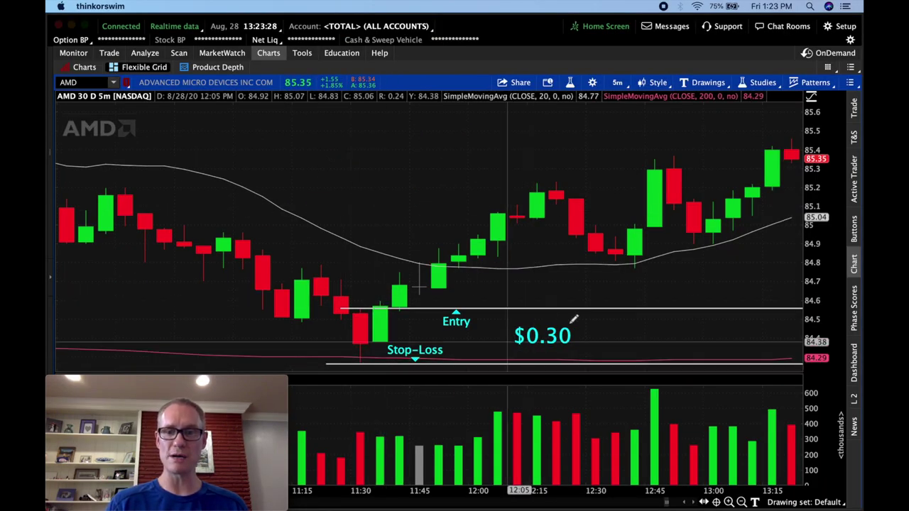
pyautogui.hotkey('ctrl', 'Up')
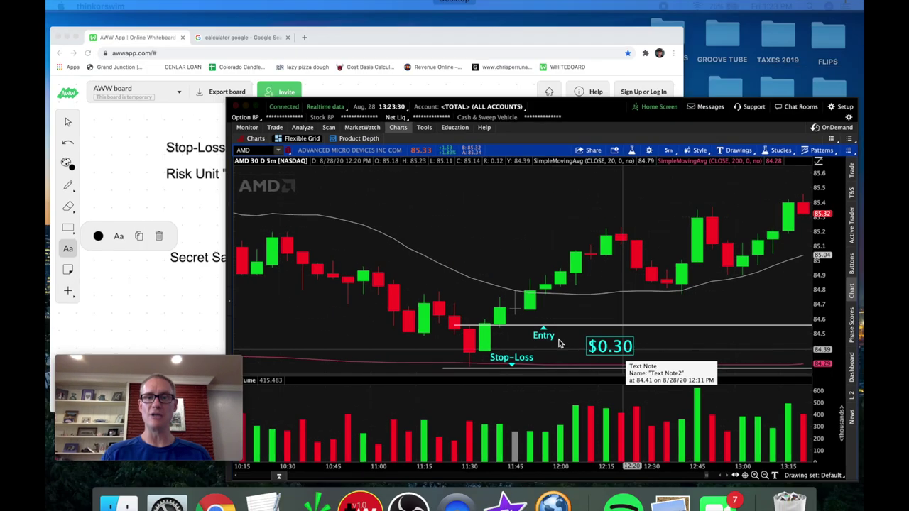
pyautogui.click(375, 196)
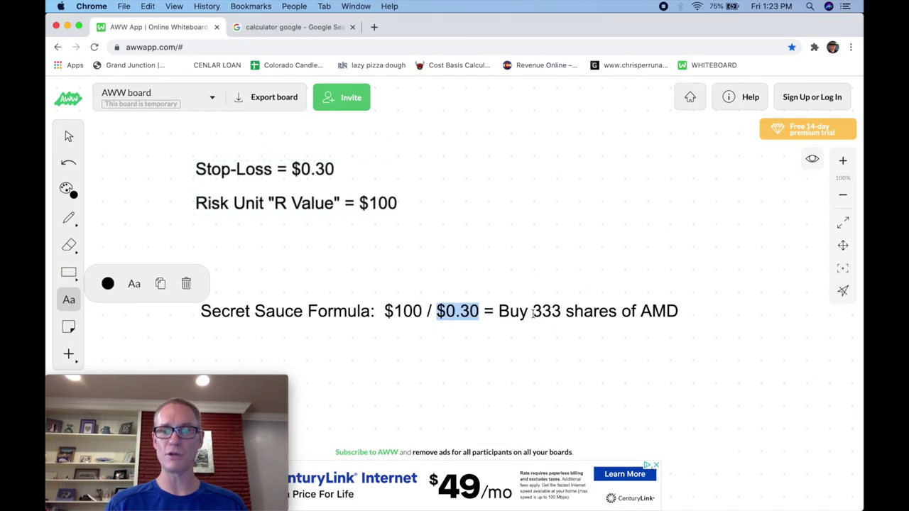
pyautogui.moveTo(533, 313); pyautogui.dragTo(561, 313)
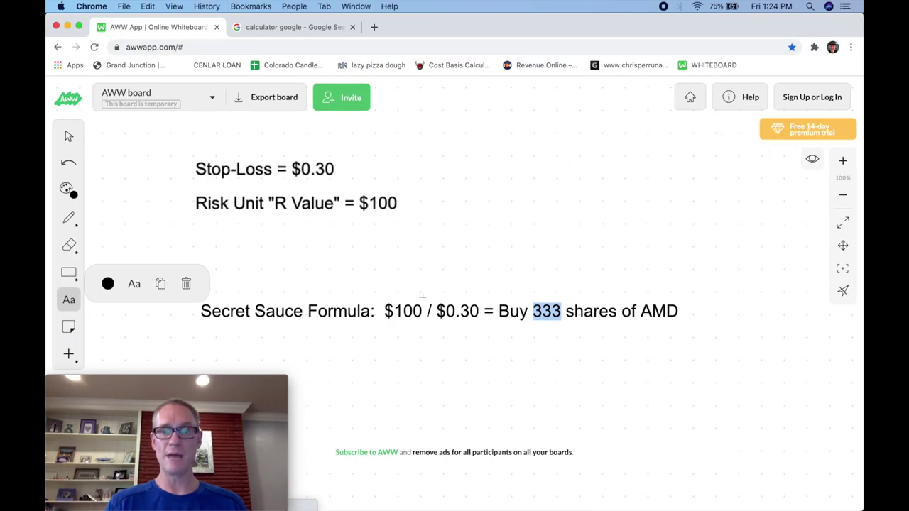
# Change $0.30 to $0.13 in the formula and delete the old 333 share count
pyautogui.click(469, 313)
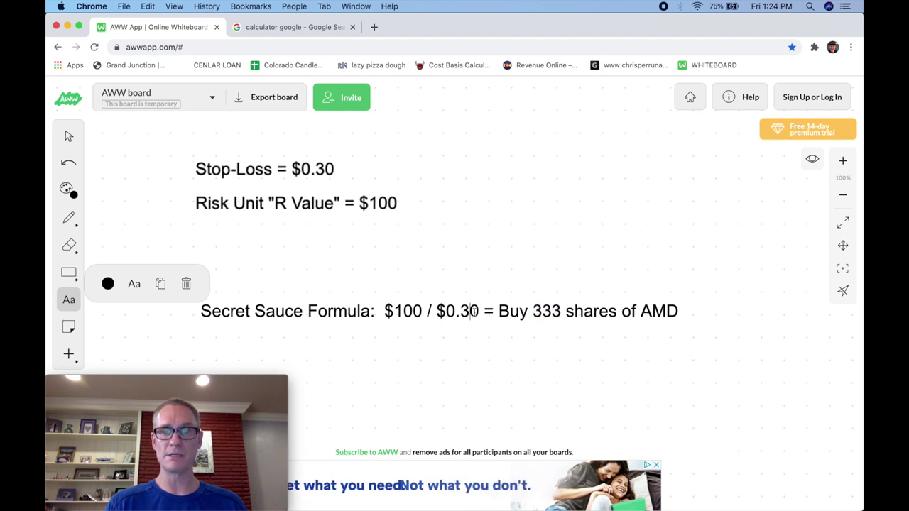
pyautogui.click(479, 313)
pyautogui.press('BackSpace')
pyautogui.press('BackSpace')
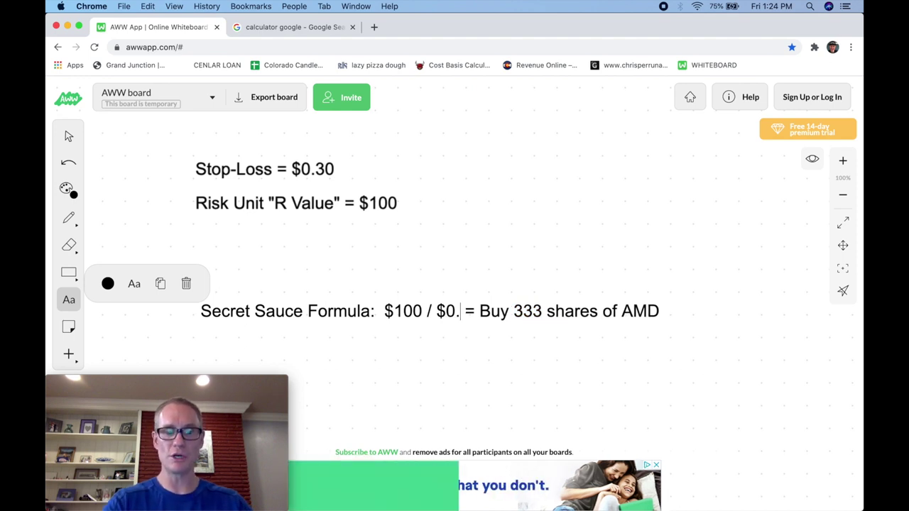
pyautogui.write('13')
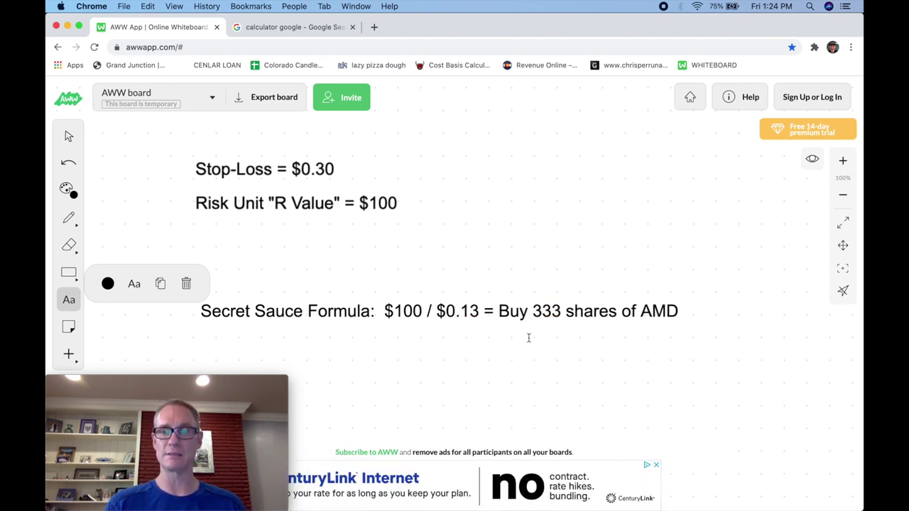
pyautogui.doubleClick(543, 310)
pyautogui.press('BackSpace')
pyautogui.press('BackSpace')
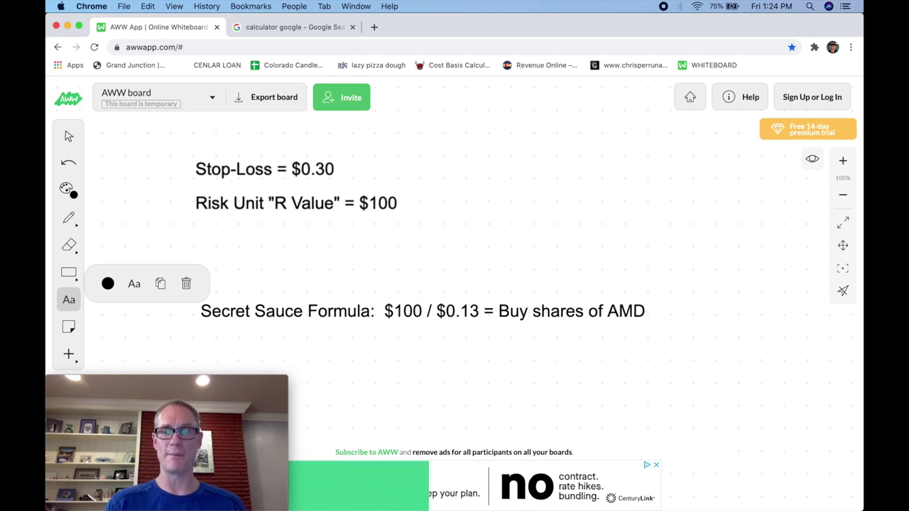
pyautogui.click(322, 27)
# Clear Google's calculator and compute 100 ÷ .13 = 769.230769231
pyautogui.click(488, 243)
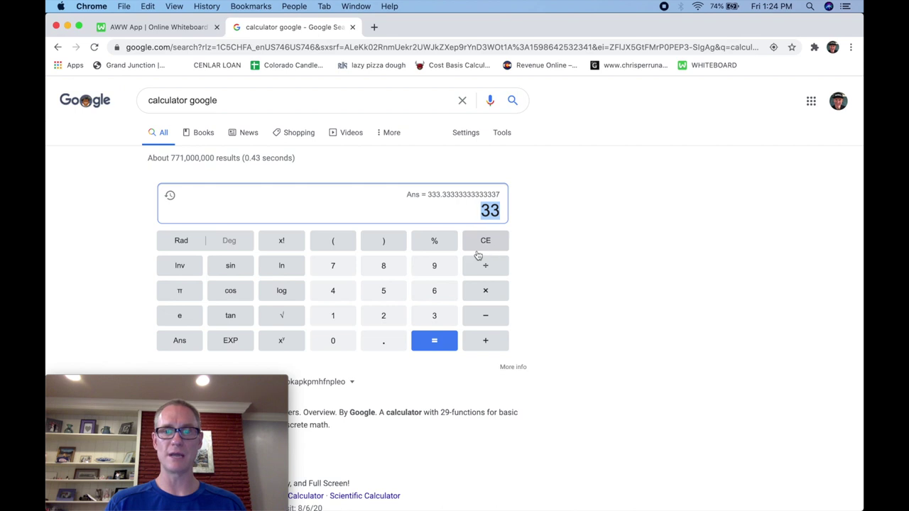
pyautogui.click(488, 238)
pyautogui.click(487, 240)
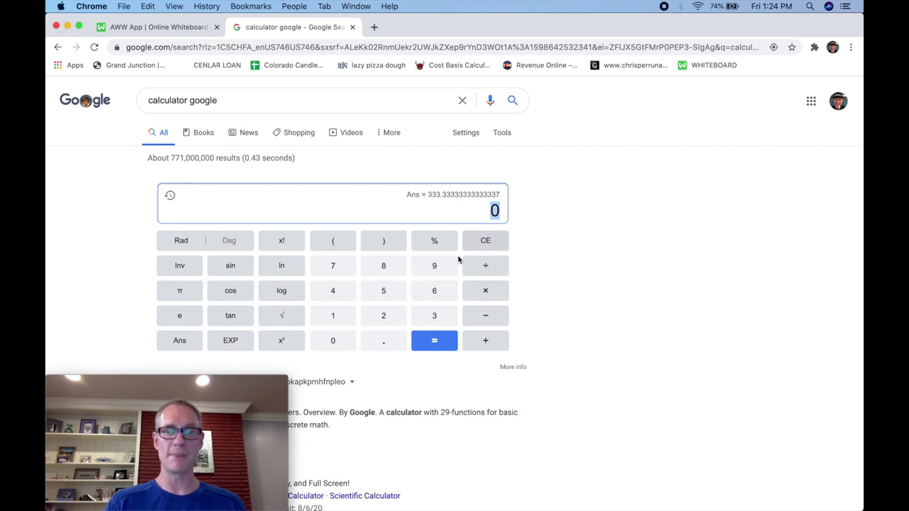
pyautogui.click(339, 323)
pyautogui.click(333, 346)
pyautogui.click(334, 348)
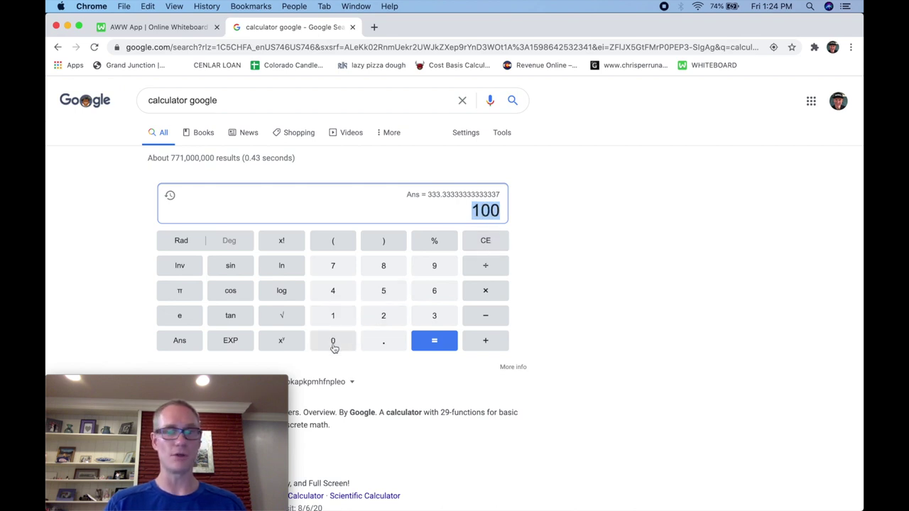
pyautogui.click(483, 267)
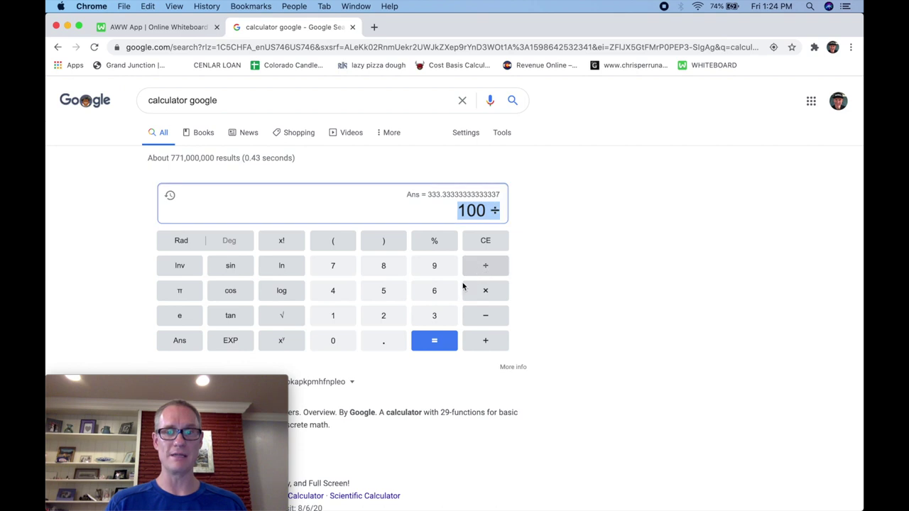
pyautogui.click(388, 348)
pyautogui.click(333, 320)
pyautogui.click(415, 324)
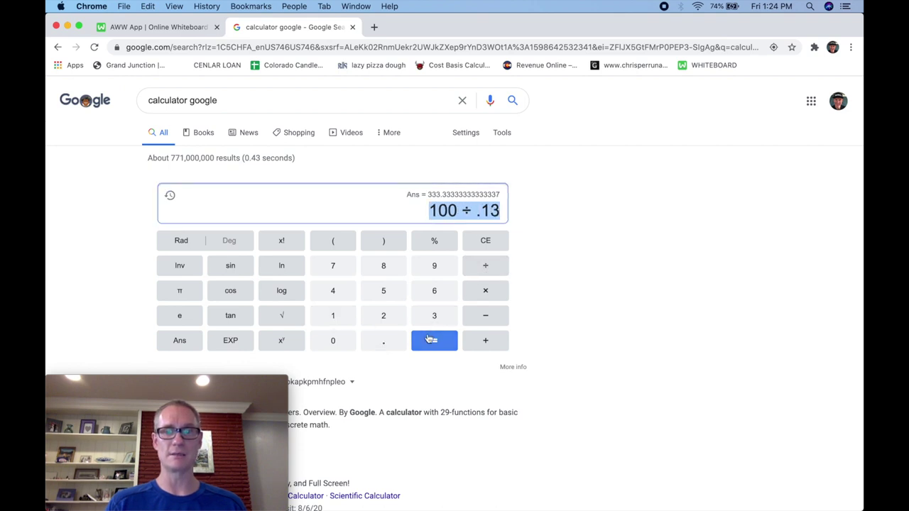
pyautogui.click(431, 340)
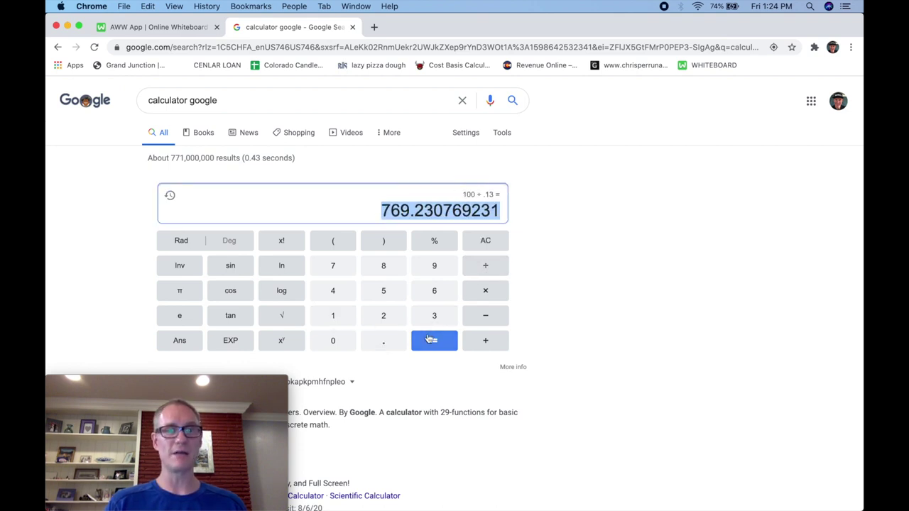
# Enter 769 as the share count, then highlight $0.13 and $100 in the formula
pyautogui.hotkey('ctrl', 'shift', 'Tab')
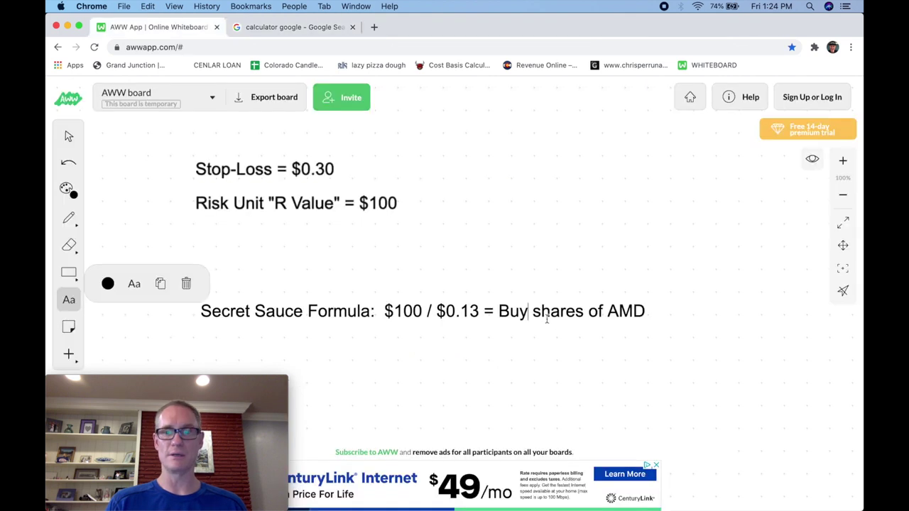
pyautogui.write('769')
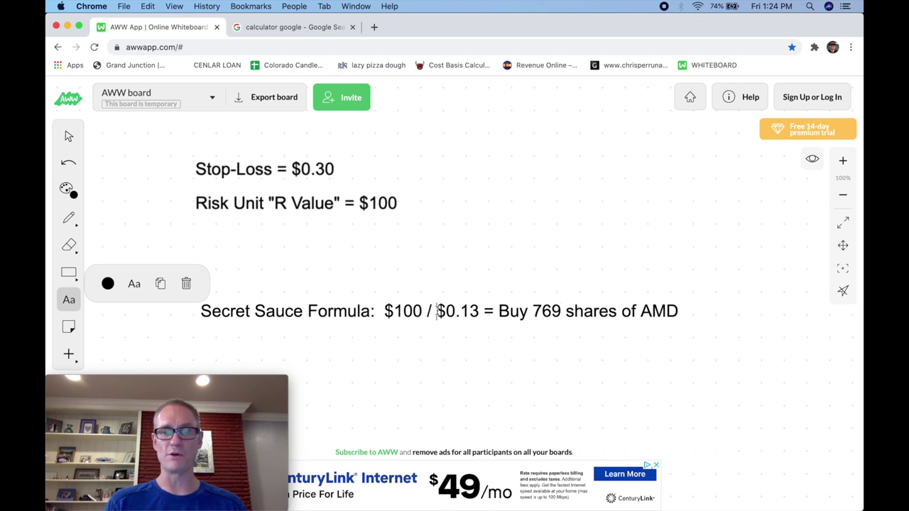
pyautogui.moveTo(435, 311); pyautogui.dragTo(480, 310)
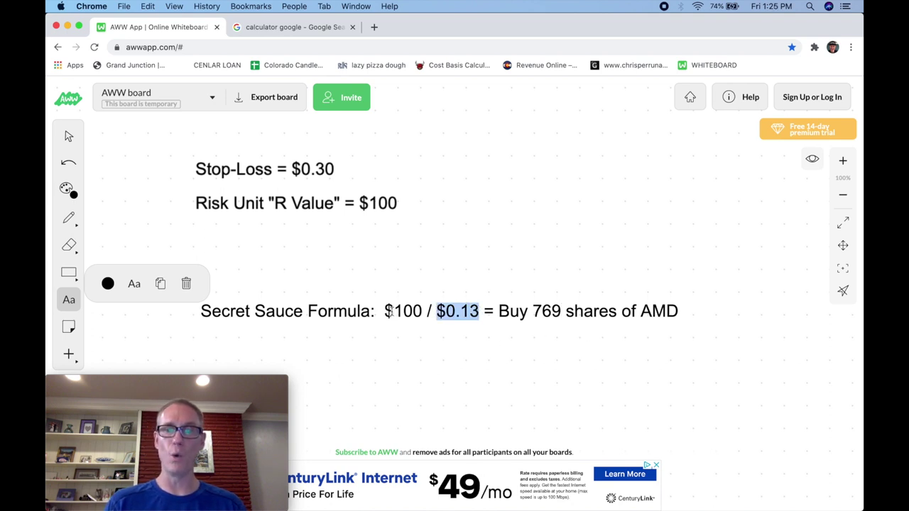
pyautogui.moveTo(384, 311); pyautogui.dragTo(423, 310)
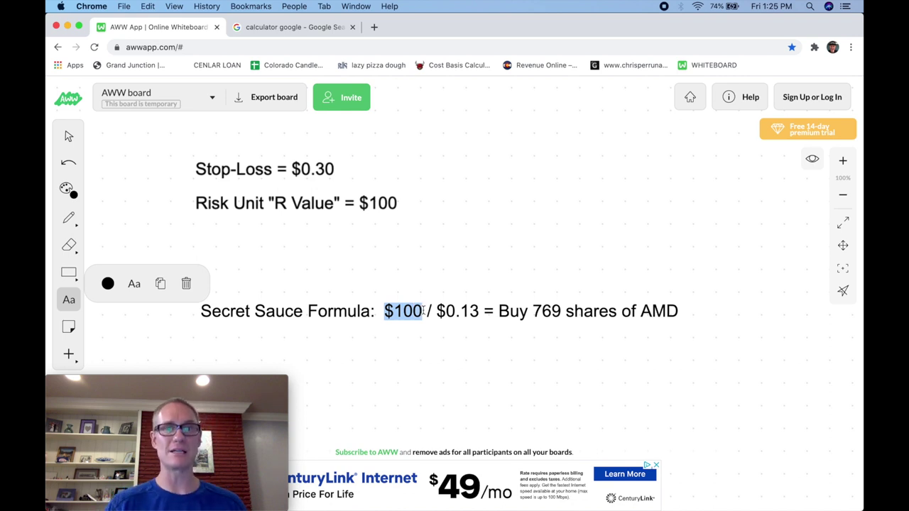
pyautogui.hotkey('ctrl', 'Up')
# Bring the thinkorswim AMD chart with its $0.30 stop-loss gap forward, then exit full screen
pyautogui.click(355, 186)
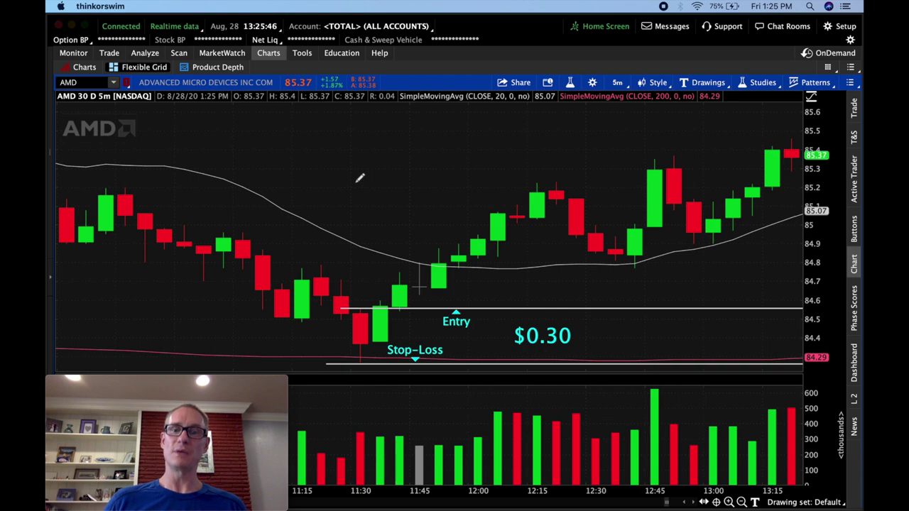
pyautogui.hotkey('ctrl', 'Left')
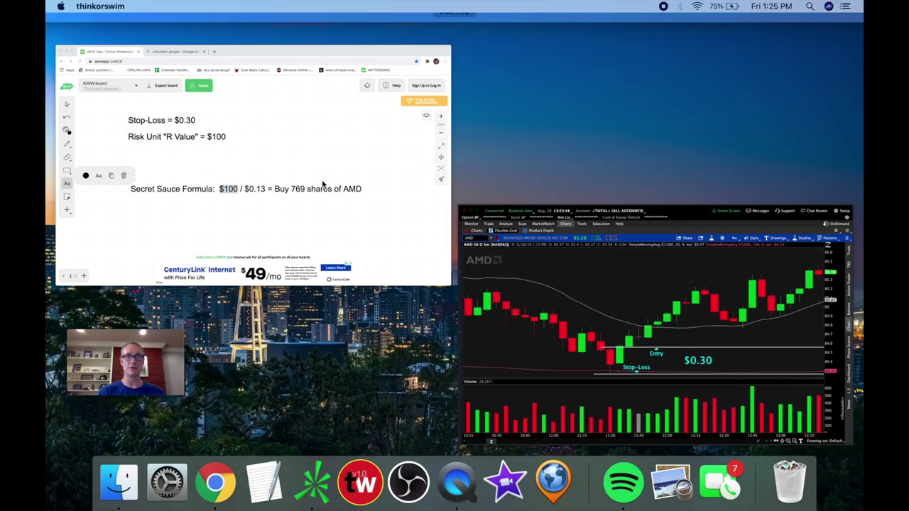
# Bring the Chrome whiteboard forward and highlight 'Secret Sauce Formula:' in the formula text
pyautogui.click(323, 184)
pyautogui.click(203, 309)
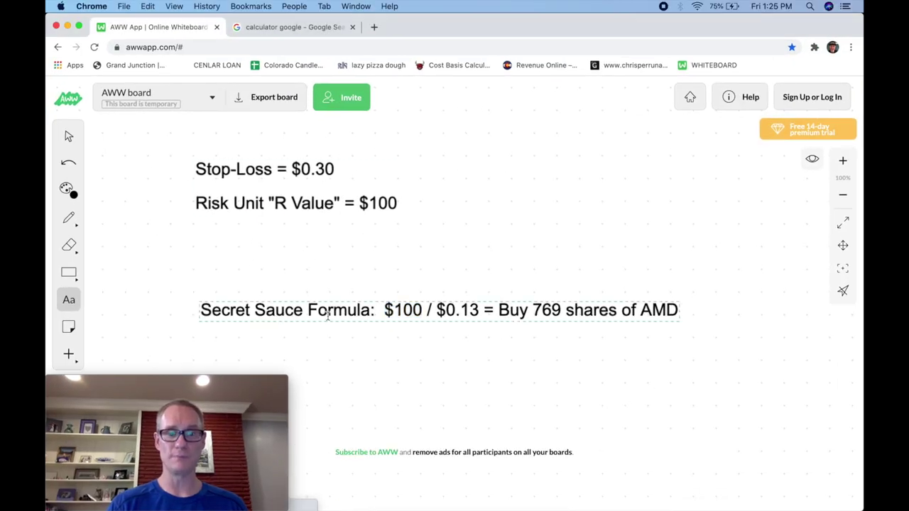
pyautogui.click(288, 313)
pyautogui.click(203, 311)
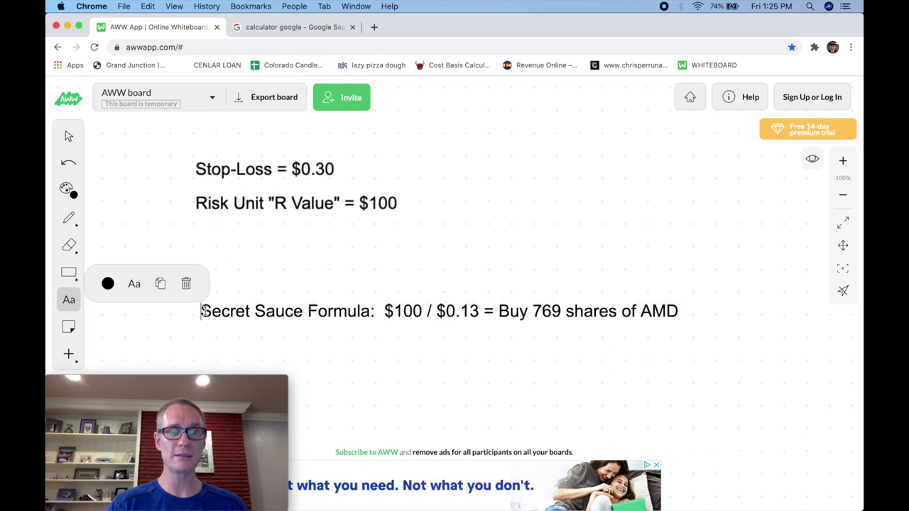
pyautogui.moveTo(202, 311); pyautogui.dragTo(386, 304)
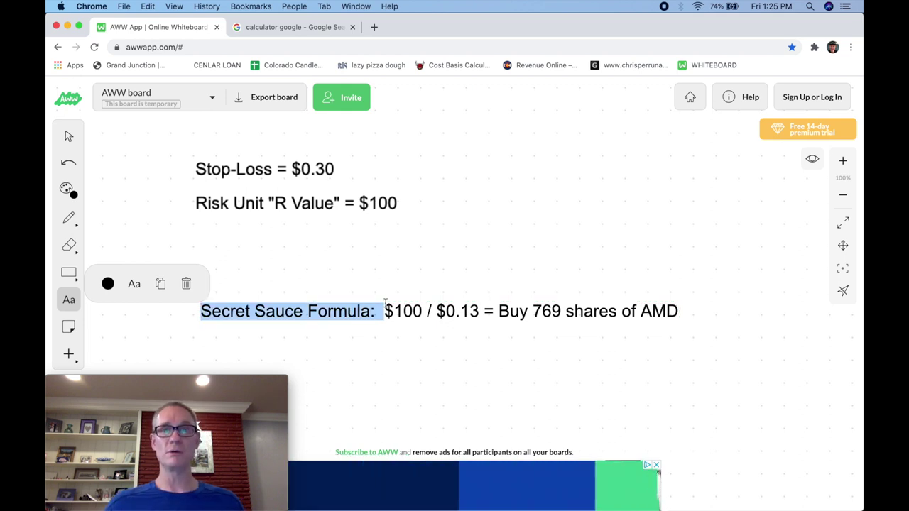